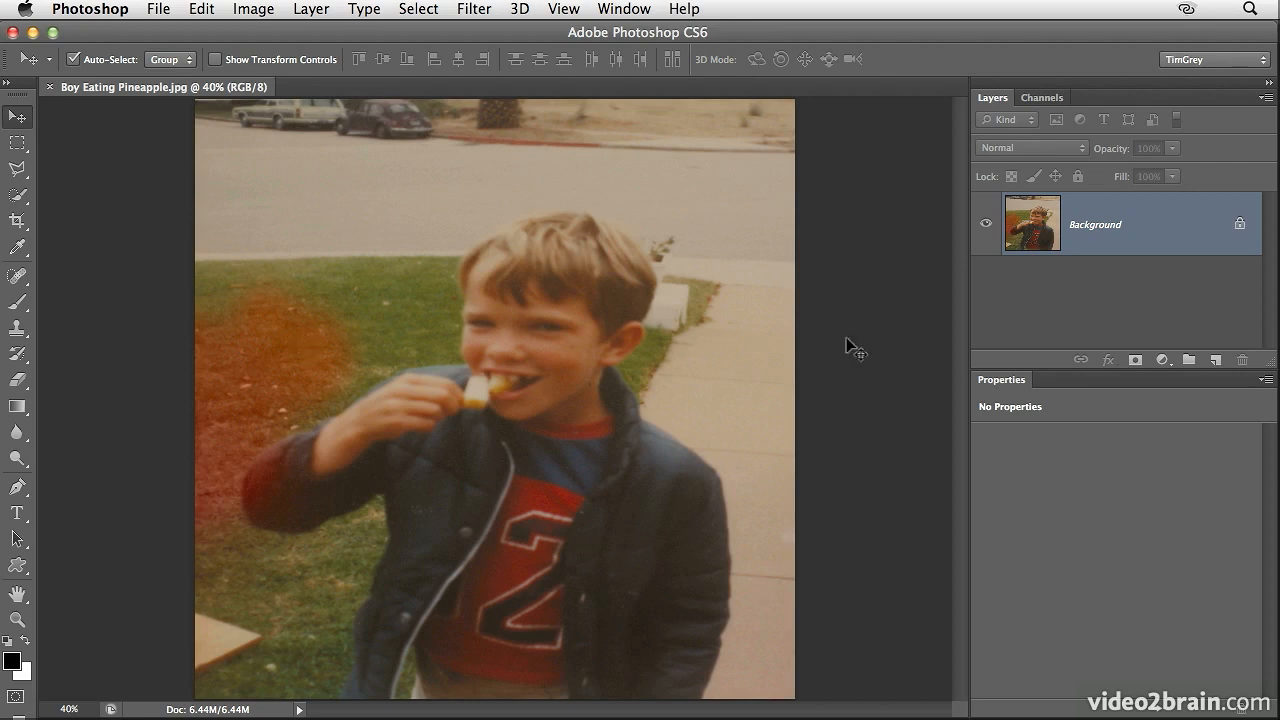
Add a new layer named Color Fix above the Background and set its blend mode to Color.
{"action": "left_click", "coordinate": [1216, 360]}
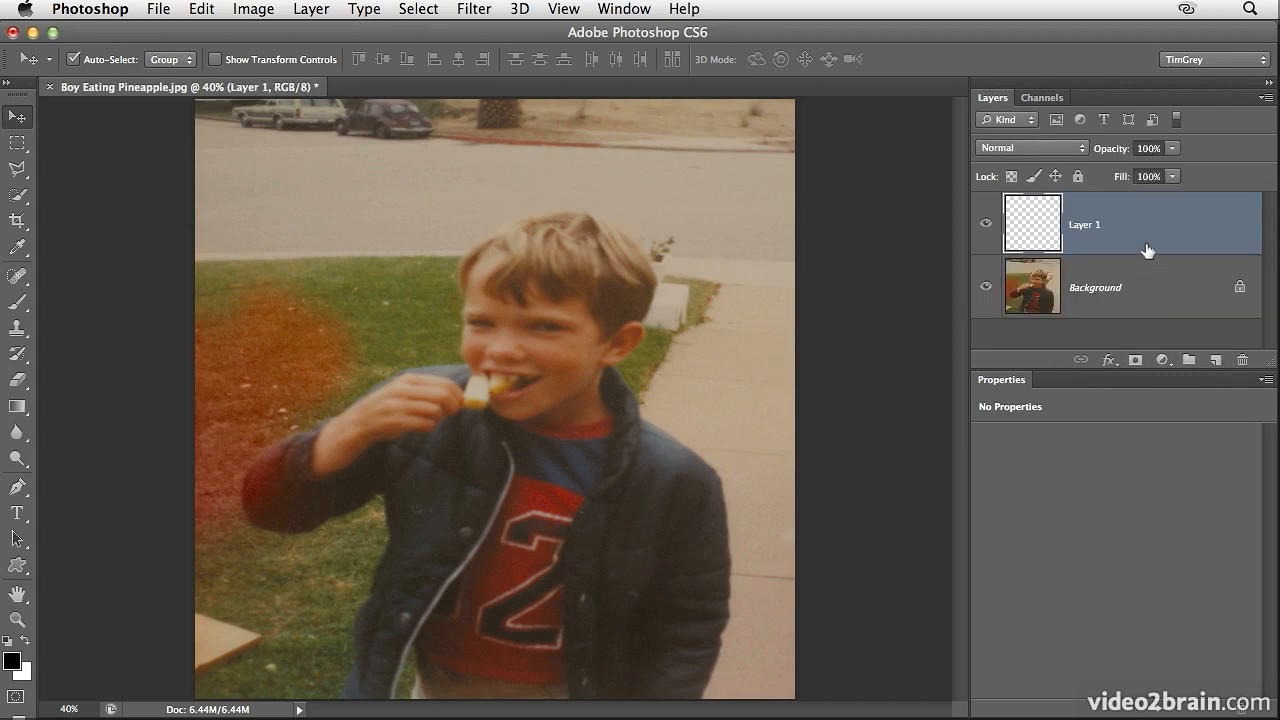
{"action": "double_click", "coordinate": [1086, 226]}
{"action": "type", "text": "Color Fix"}
{"action": "key", "text": "Return"}
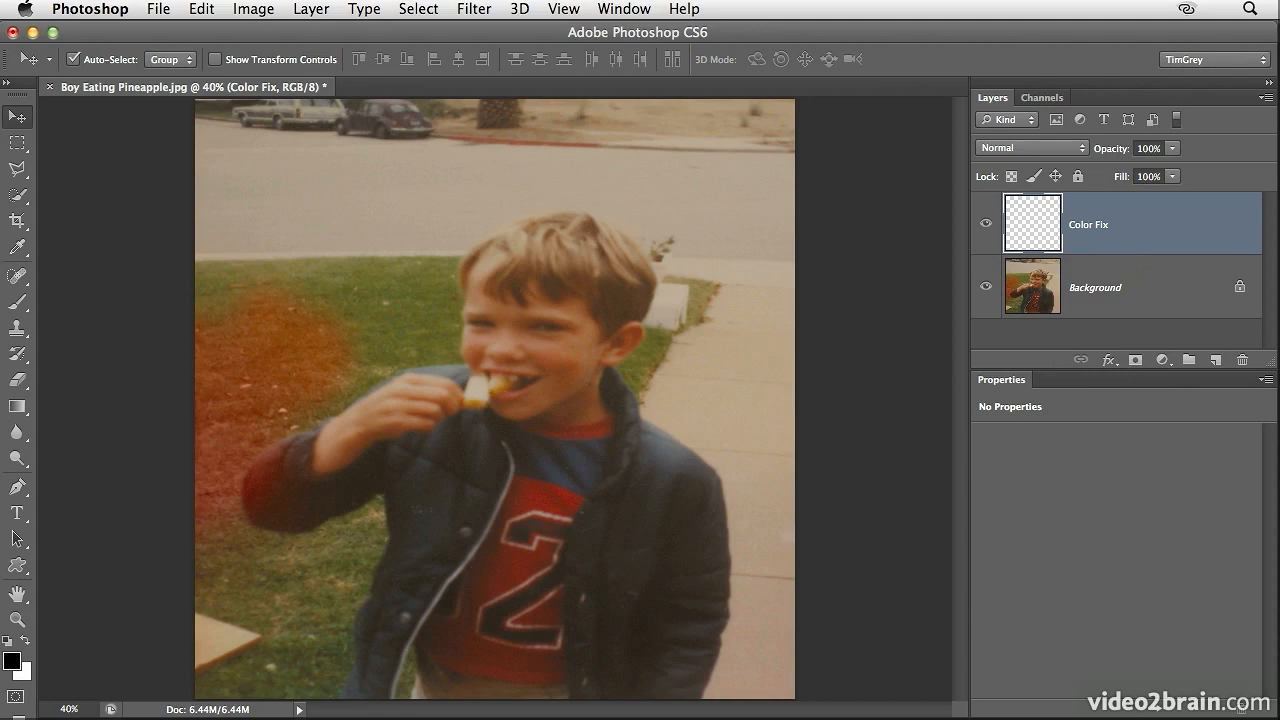
{"action": "left_click", "coordinate": [1050, 147]}
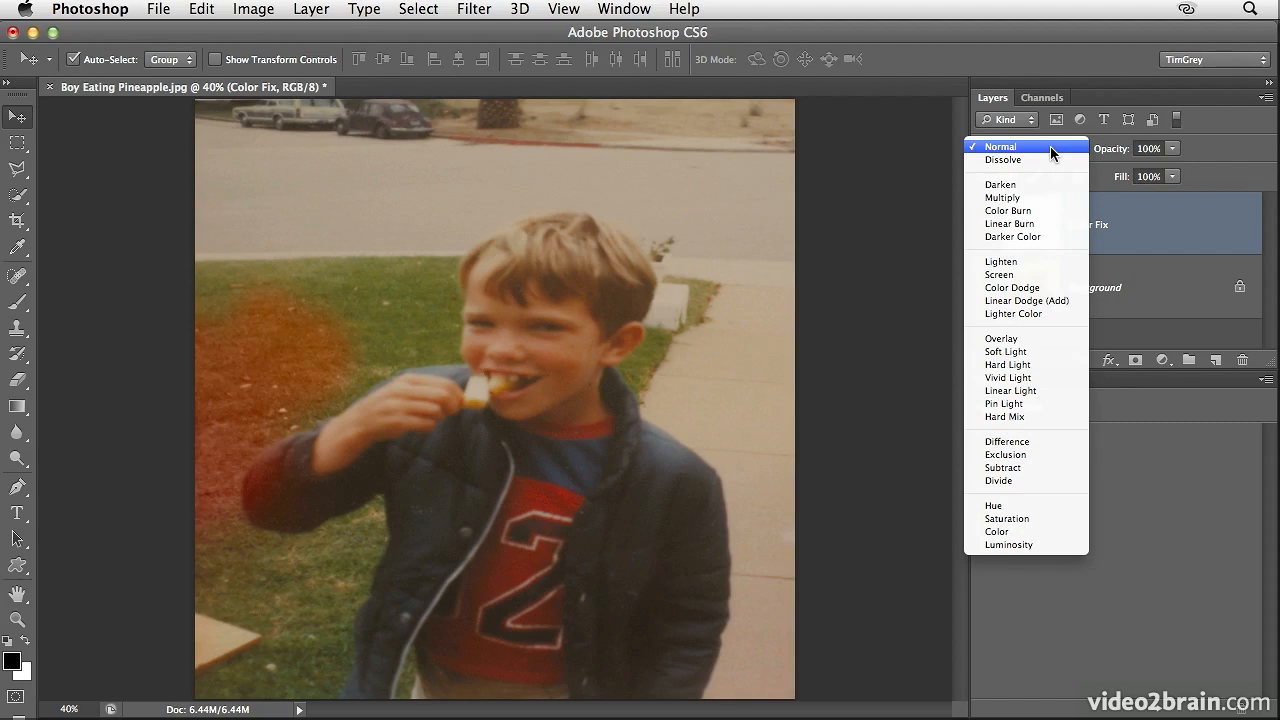
{"action": "left_click", "coordinate": [1043, 529]}
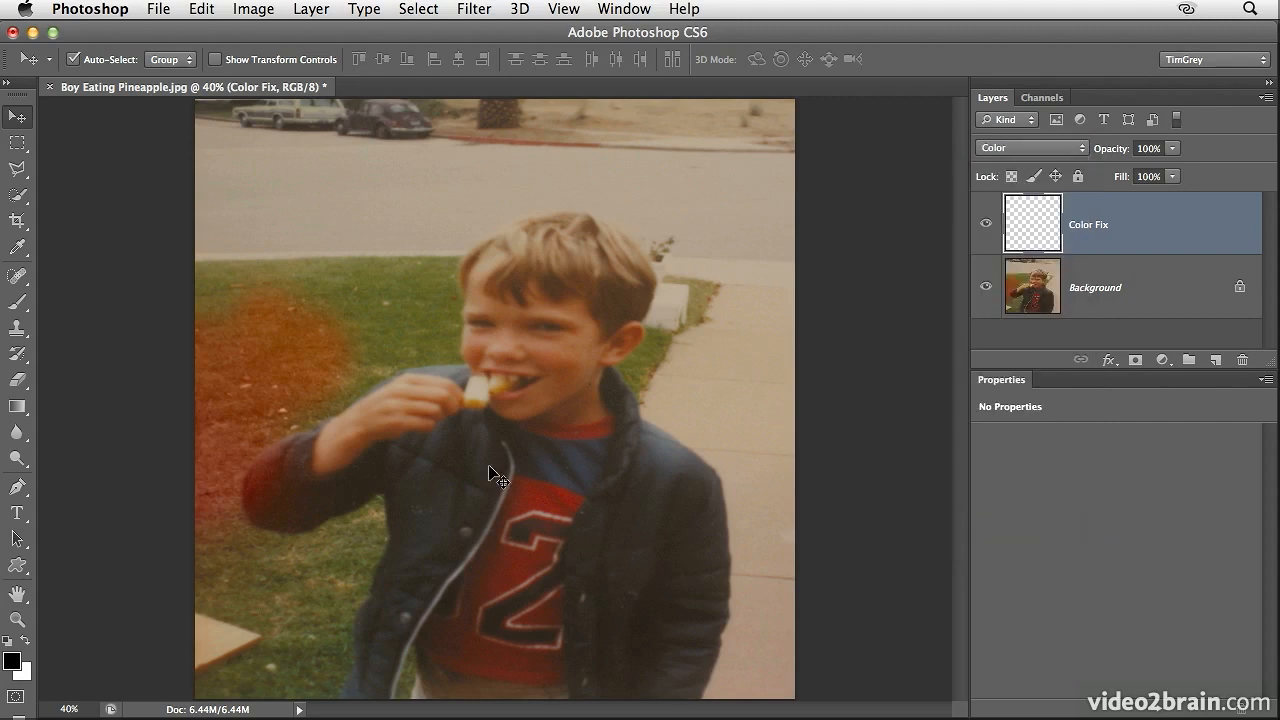
Activate the Brush tool with a soft-edged brush and reduce its size to 200 px.
{"action": "left_click", "coordinate": [16, 303]}
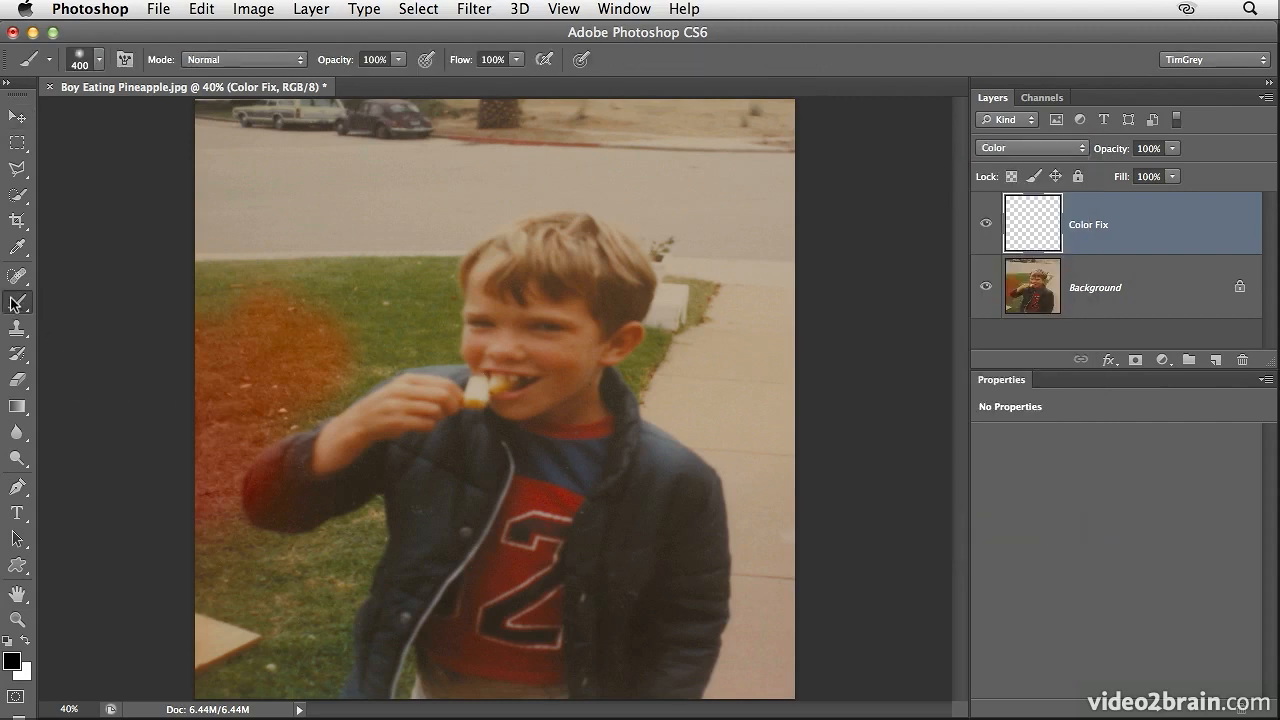
{"action": "left_click", "coordinate": [99, 60]}
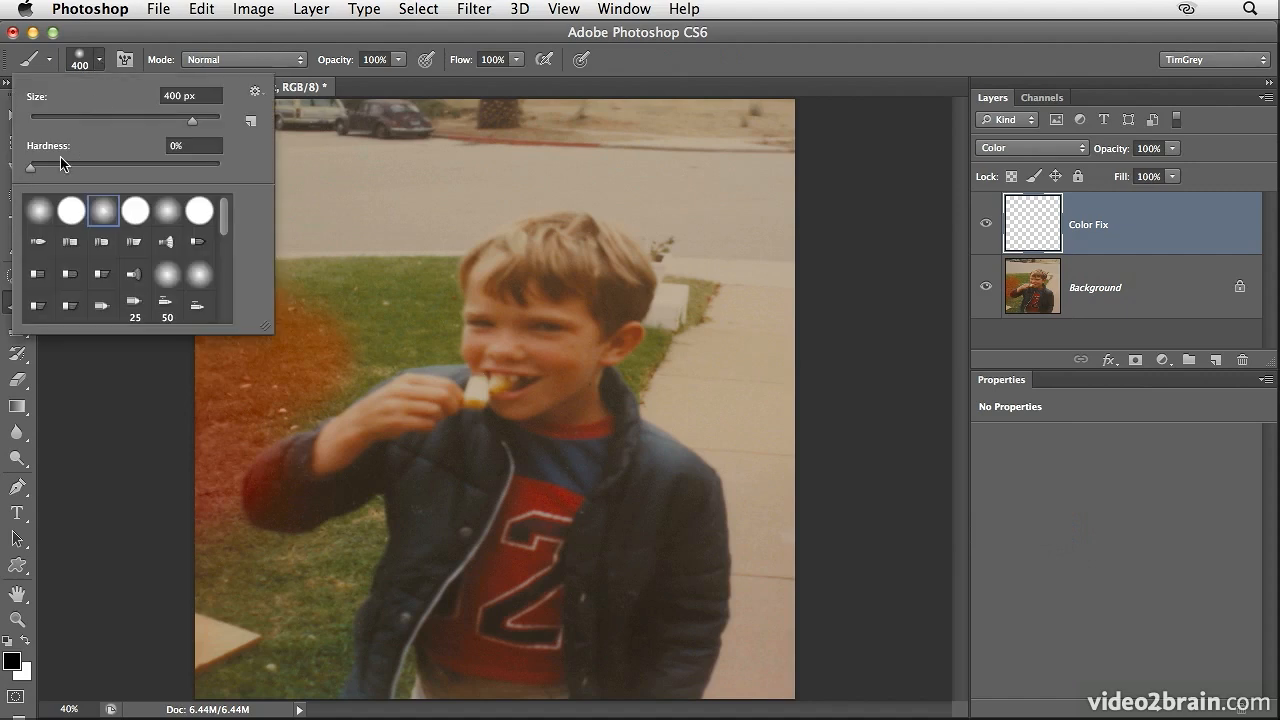
{"action": "left_click", "coordinate": [101, 64]}
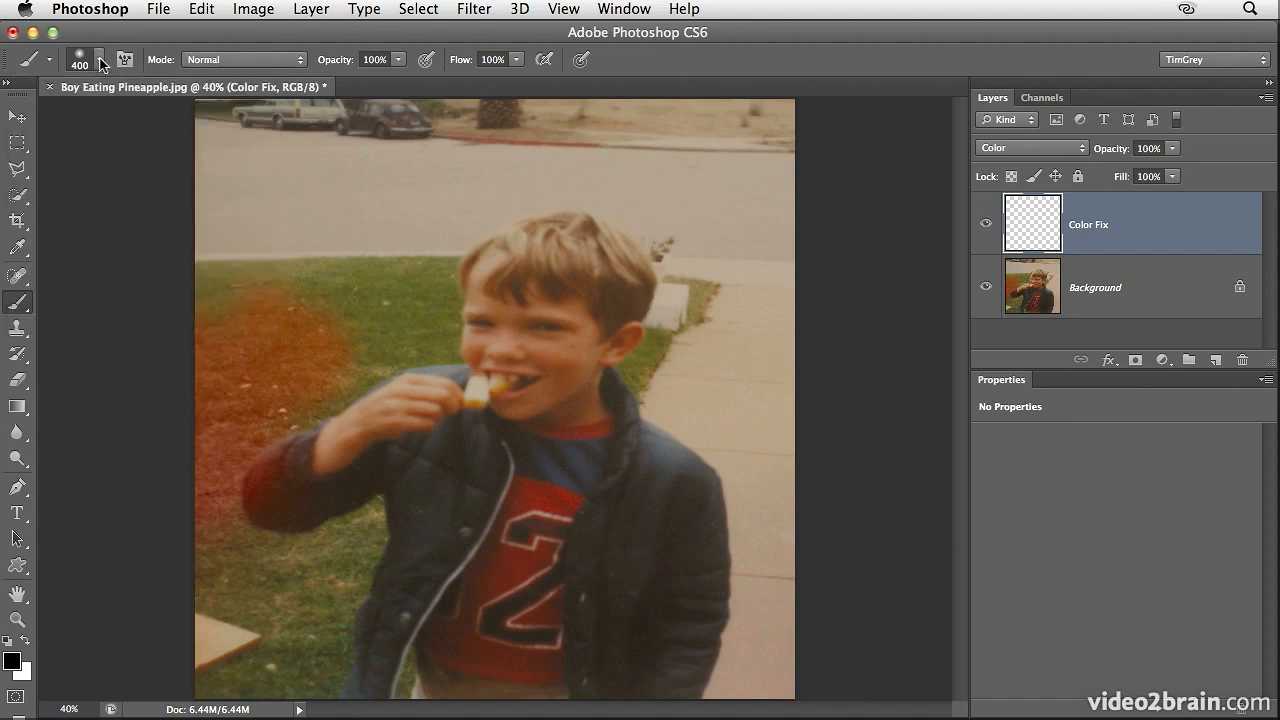
{"action": "key", "text": "bracketleft"}
{"action": "key", "text": "bracketleft"}
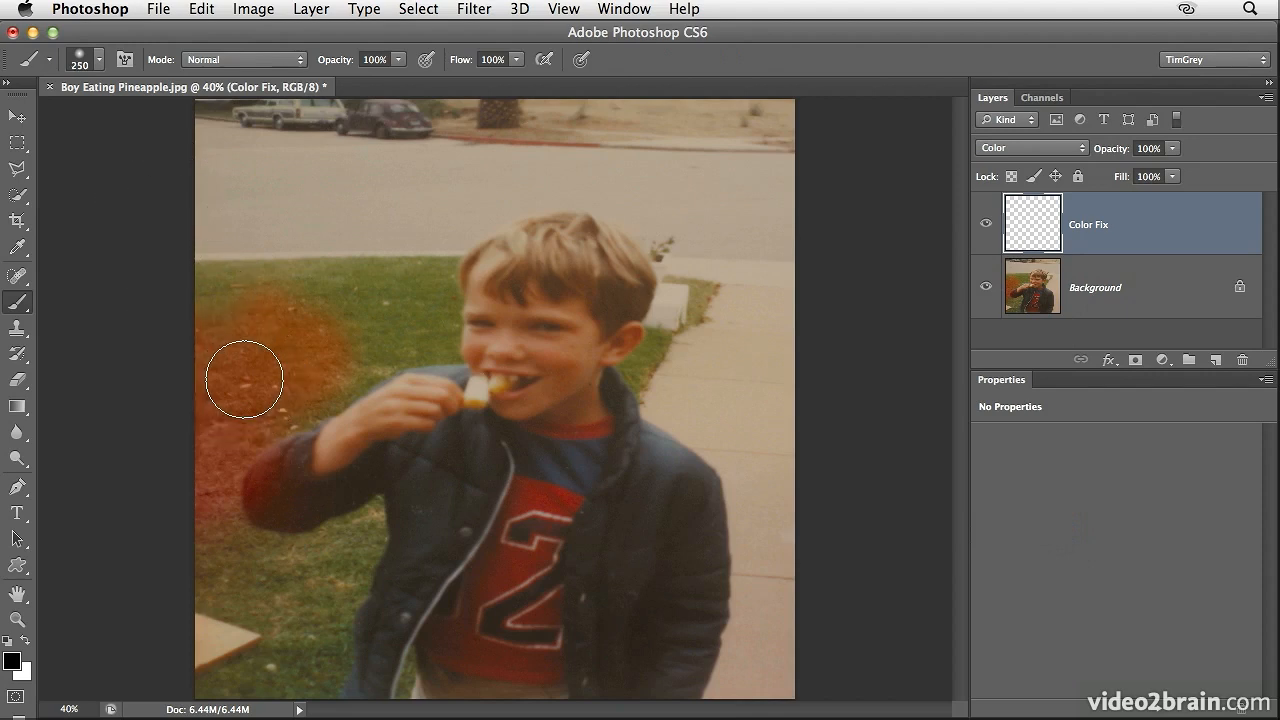
{"action": "key", "text": "bracketleft"}
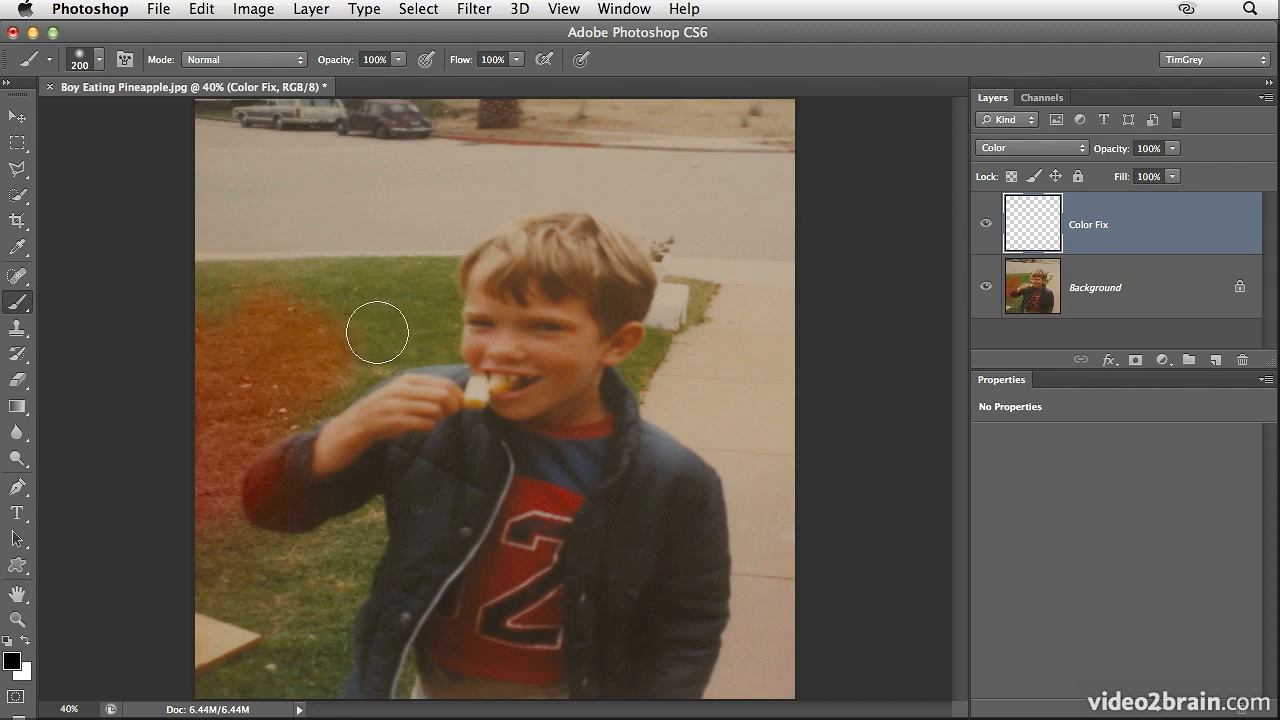
Sample green from the healthy grass beside the red stain and paint it over the stained lawn around the boy's elbow.
{"action": "key", "text": "alt"}
{"action": "left_click", "coordinate": [378, 332], "text": "alt"}
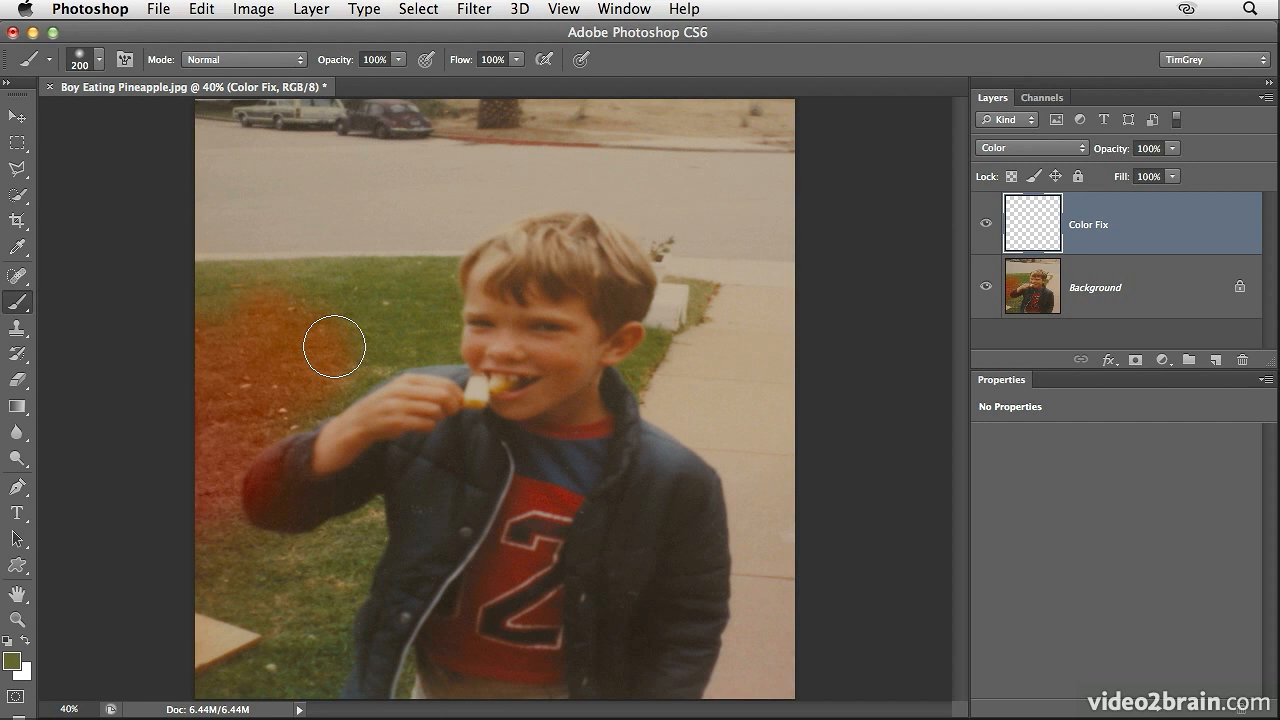
{"action": "mouse_move", "coordinate": [334, 346]}
{"action": "left_mouse_down"}
{"action": "mouse_move", "coordinate": [279, 319]}
{"action": "mouse_move", "coordinate": [326, 327]}
{"action": "mouse_move", "coordinate": [219, 395]}
{"action": "mouse_move", "coordinate": [238, 405]}
{"action": "mouse_move", "coordinate": [329, 376]}
{"action": "mouse_move", "coordinate": [277, 387]}
{"action": "mouse_move", "coordinate": [238, 418]}
{"action": "mouse_move", "coordinate": [277, 373]}
{"action": "mouse_move", "coordinate": [219, 426]}
{"action": "mouse_move", "coordinate": [194, 495]}
{"action": "mouse_move", "coordinate": [203, 525]}
{"action": "mouse_move", "coordinate": [229, 438]}
{"action": "mouse_move", "coordinate": [256, 411]}
{"action": "mouse_move", "coordinate": [226, 438]}
{"action": "mouse_move", "coordinate": [211, 518]}
{"action": "left_mouse_up"}
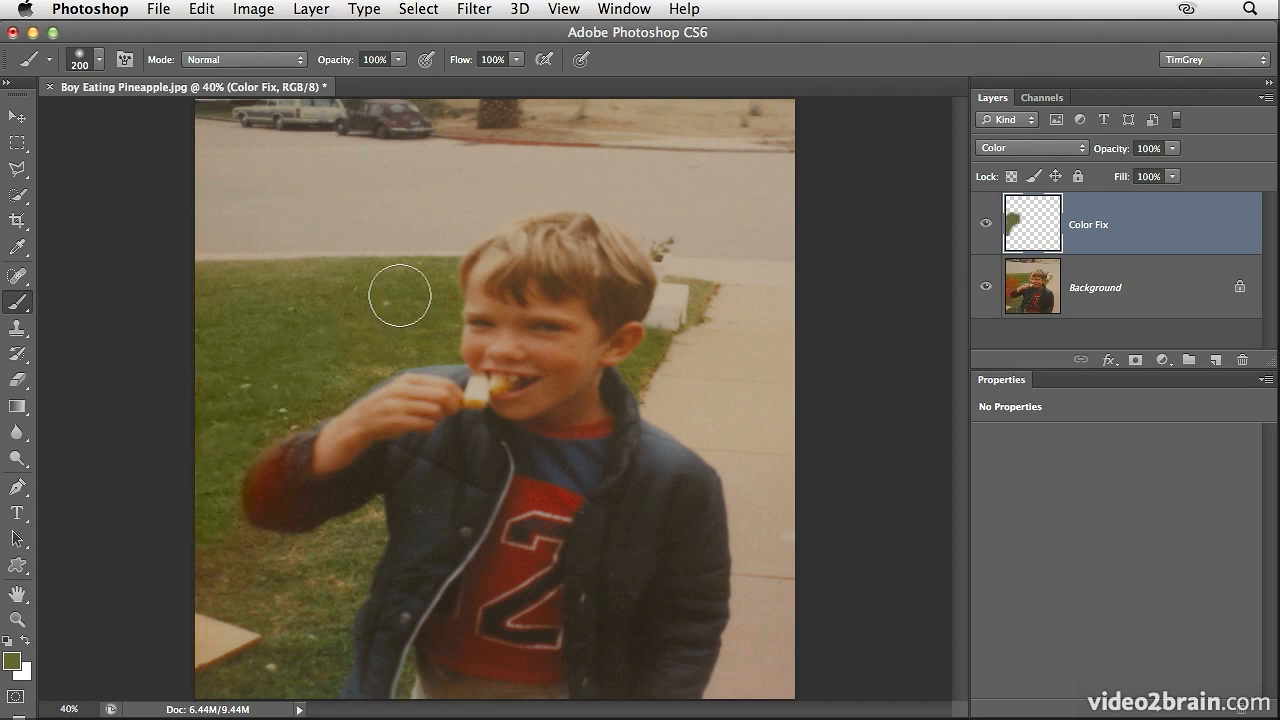
{"action": "mouse_move", "coordinate": [234, 543]}
{"action": "left_mouse_down"}
{"action": "mouse_move", "coordinate": [223, 549]}
{"action": "mouse_move", "coordinate": [257, 560]}
{"action": "mouse_move", "coordinate": [213, 579]}
{"action": "mouse_move", "coordinate": [280, 571]}
{"action": "left_mouse_up"}
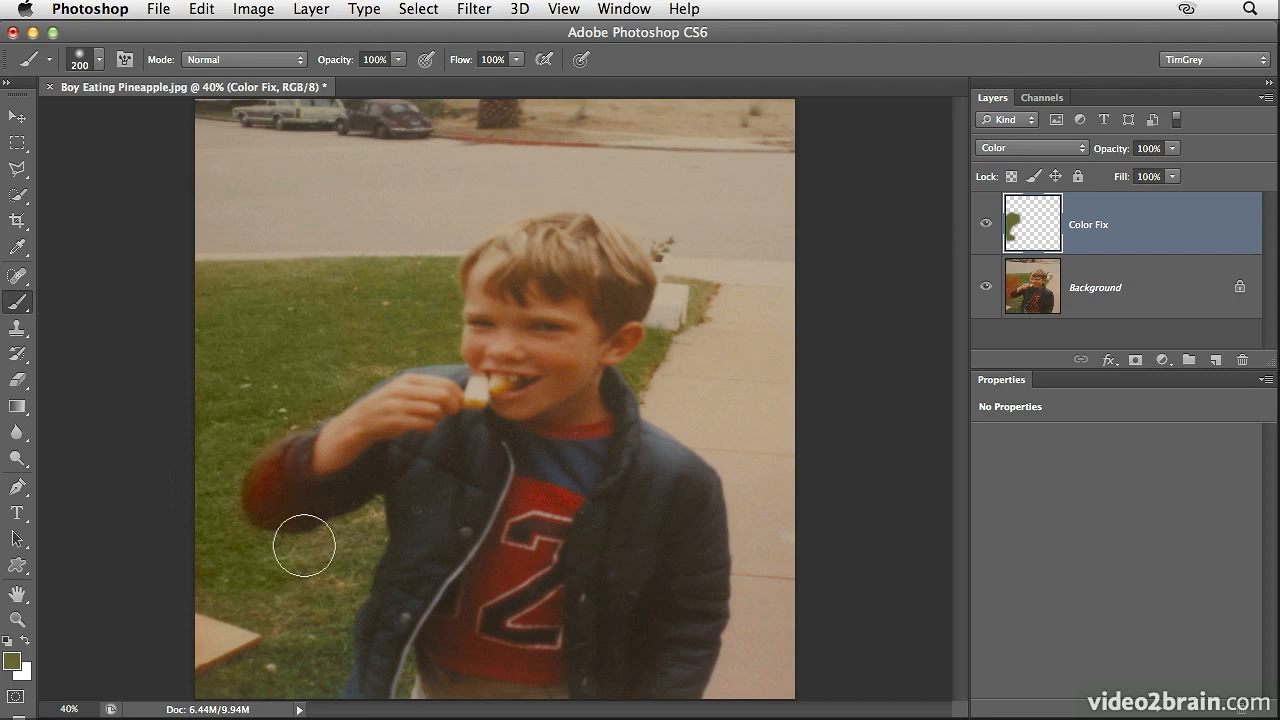
Refine the repaired lawn by painting over it with colors sampled from the lower grass and along the lawn's upper edge.
{"action": "left_click", "coordinate": [300, 643], "text": "alt"}
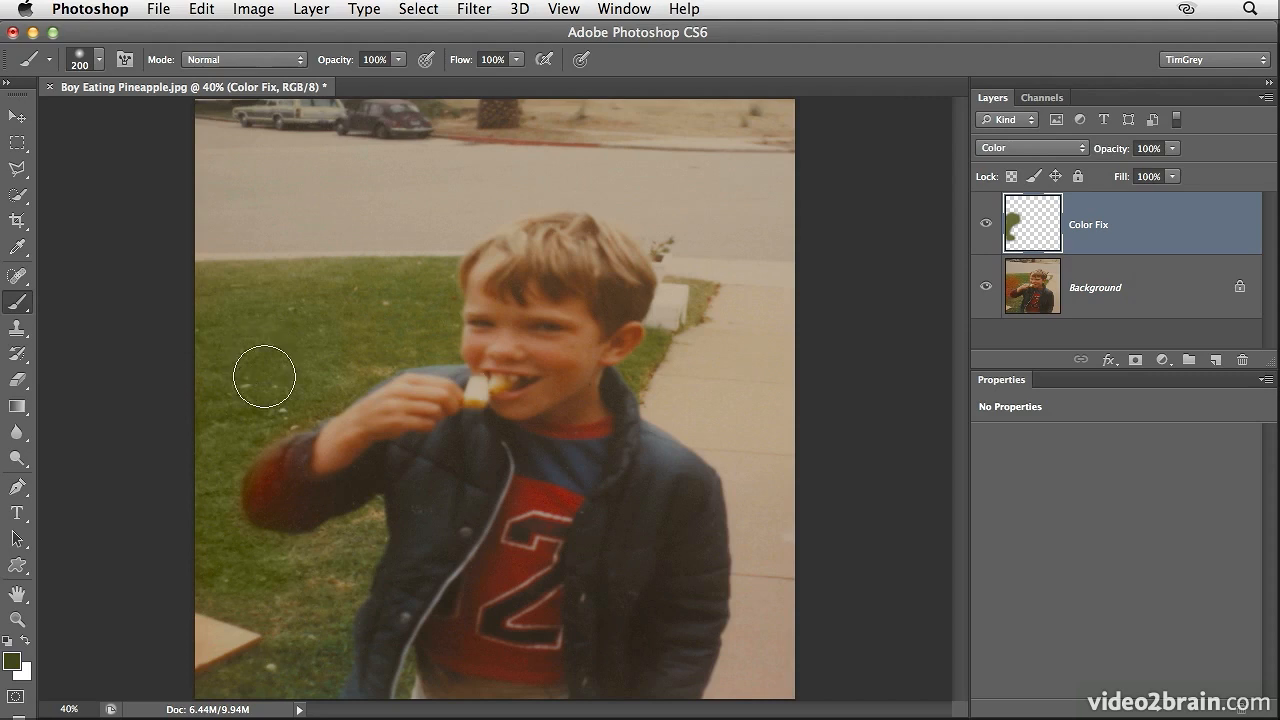
{"action": "mouse_move", "coordinate": [233, 417]}
{"action": "left_mouse_down"}
{"action": "mouse_move", "coordinate": [214, 443]}
{"action": "mouse_move", "coordinate": [206, 529]}
{"action": "mouse_move", "coordinate": [246, 578]}
{"action": "left_mouse_up"}
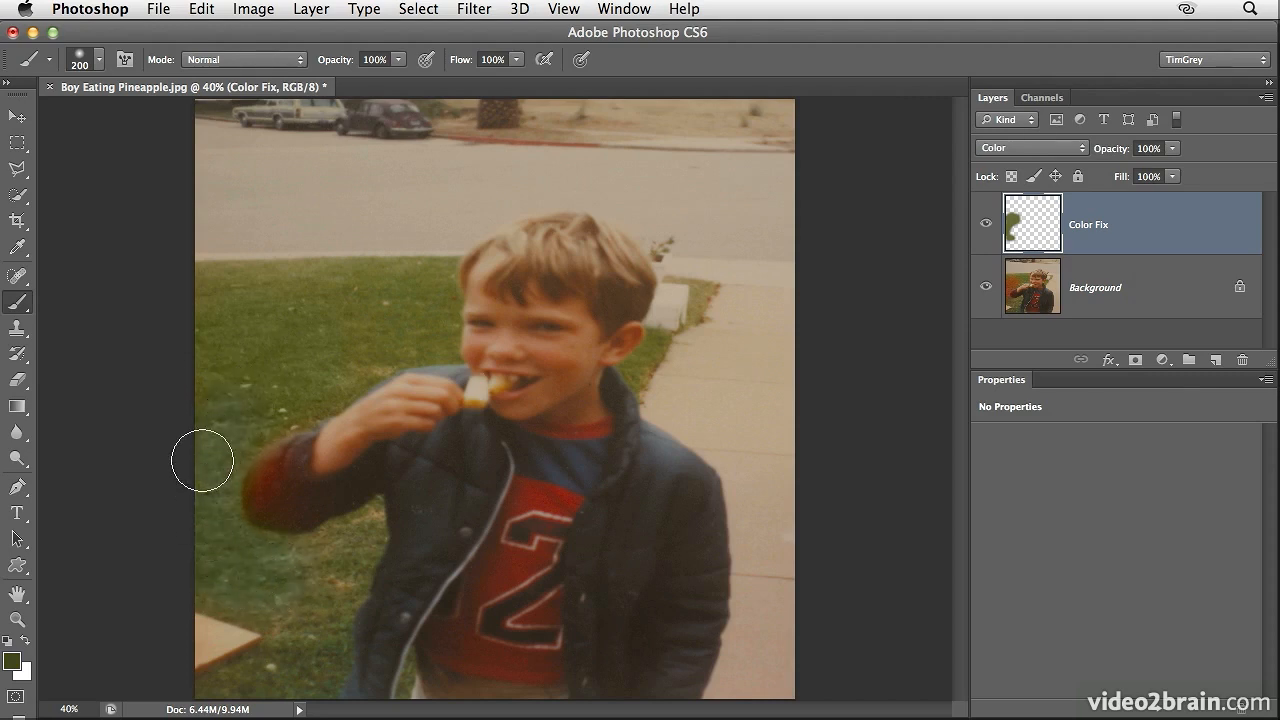
{"action": "mouse_move", "coordinate": [208, 399]}
{"action": "left_mouse_down"}
{"action": "mouse_move", "coordinate": [279, 385]}
{"action": "mouse_move", "coordinate": [254, 383]}
{"action": "mouse_move", "coordinate": [238, 372]}
{"action": "mouse_move", "coordinate": [249, 362]}
{"action": "mouse_move", "coordinate": [217, 349]}
{"action": "mouse_move", "coordinate": [236, 333]}
{"action": "mouse_move", "coordinate": [260, 385]}
{"action": "mouse_move", "coordinate": [289, 396]}
{"action": "mouse_move", "coordinate": [221, 302]}
{"action": "left_mouse_up"}
{"action": "left_click", "coordinate": [209, 274], "text": "alt"}
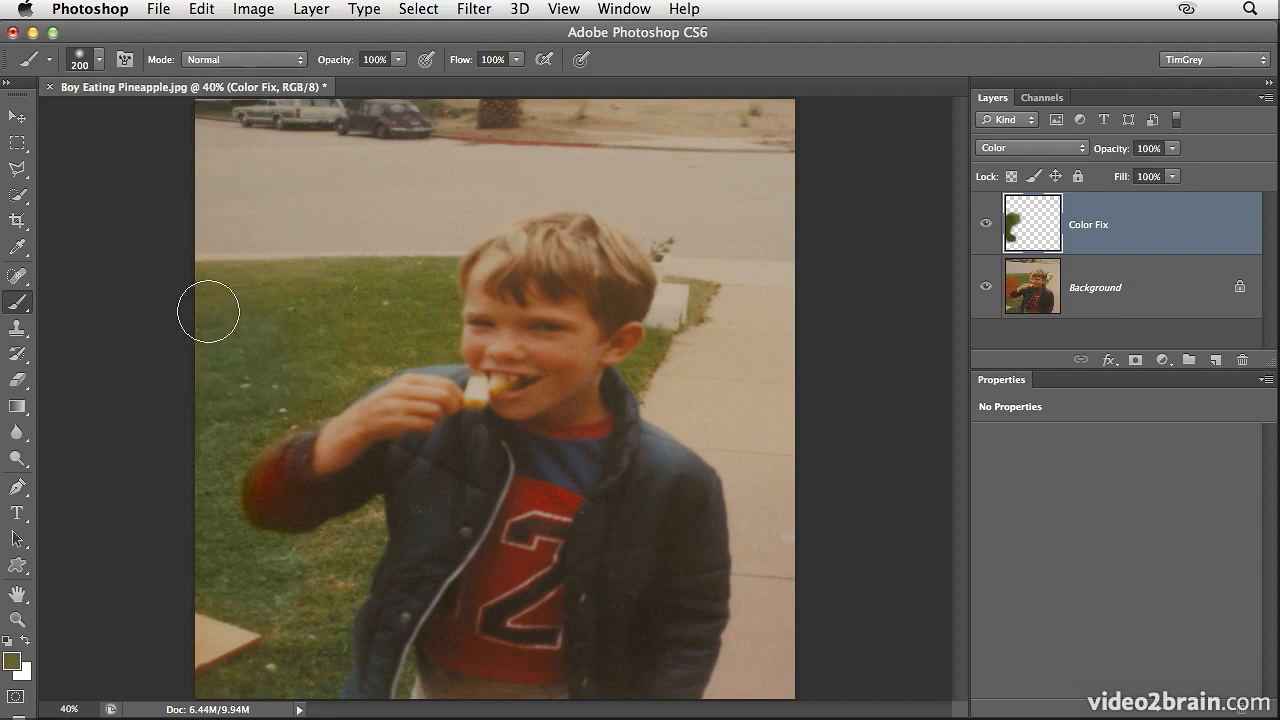
{"action": "mouse_move", "coordinate": [235, 304]}
{"action": "left_mouse_down"}
{"action": "mouse_move", "coordinate": [250, 331]}
{"action": "mouse_move", "coordinate": [209, 392]}
{"action": "mouse_move", "coordinate": [271, 366]}
{"action": "left_mouse_up"}
{"action": "left_click", "coordinate": [326, 254], "text": "alt"}
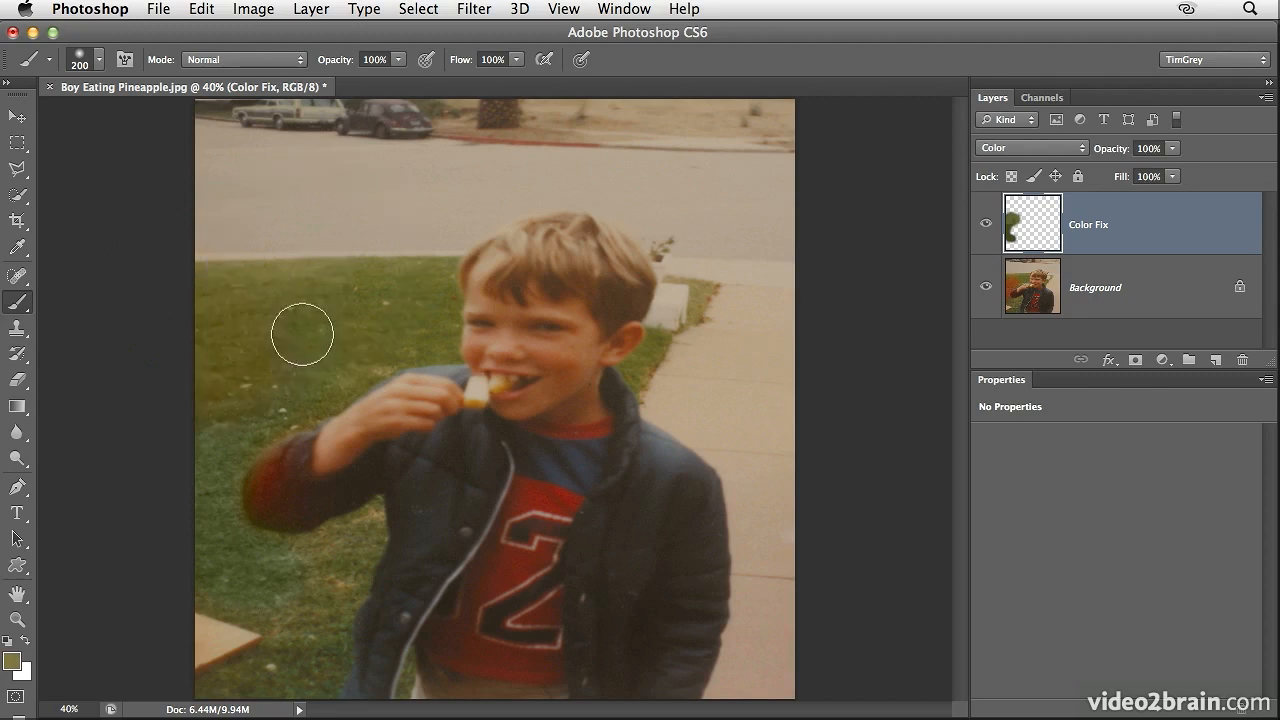
{"action": "mouse_move", "coordinate": [312, 371]}
{"action": "left_mouse_down"}
{"action": "mouse_move", "coordinate": [317, 334]}
{"action": "mouse_move", "coordinate": [222, 424]}
{"action": "mouse_move", "coordinate": [202, 481]}
{"action": "mouse_move", "coordinate": [277, 591]}
{"action": "mouse_move", "coordinate": [318, 607]}
{"action": "mouse_move", "coordinate": [225, 588]}
{"action": "mouse_move", "coordinate": [216, 528]}
{"action": "mouse_move", "coordinate": [281, 566]}
{"action": "mouse_move", "coordinate": [241, 562]}
{"action": "left_mouse_up"}
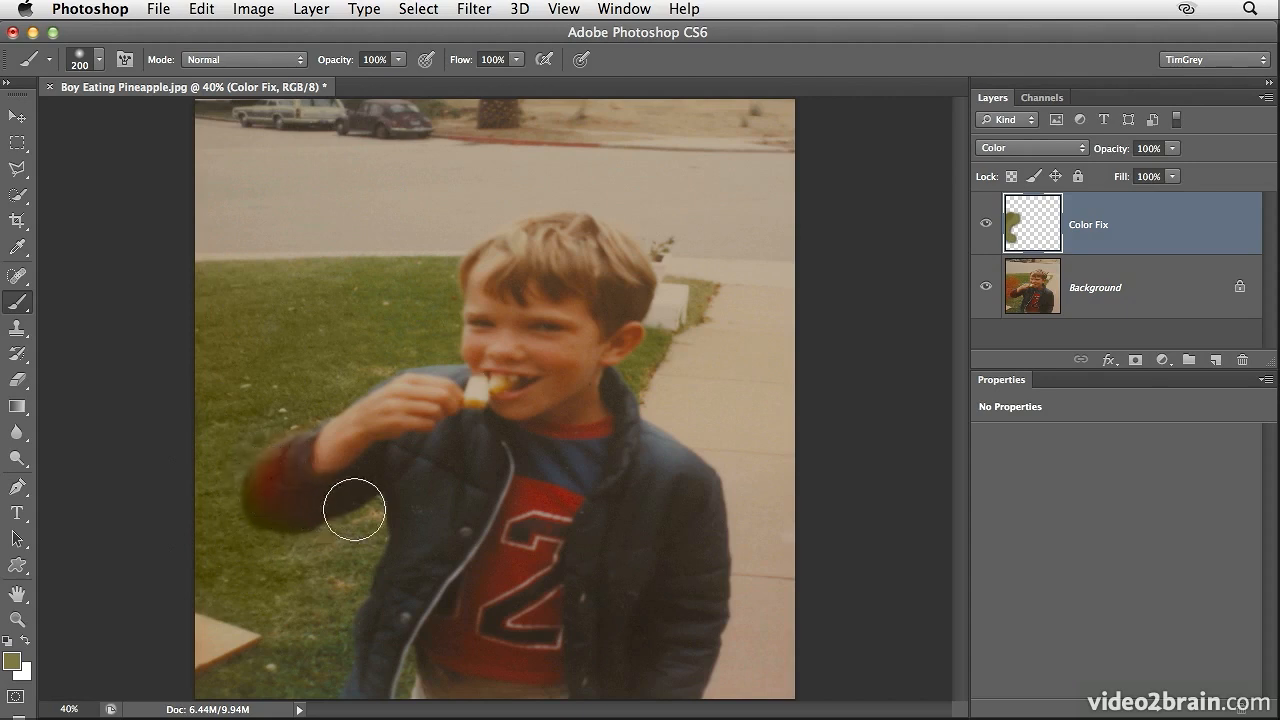
Paint the red-stained sleeve with a dark color sampled from the jacket, and touch up the surrounding grass with a sampled green.
{"action": "left_click", "coordinate": [422, 532], "text": "alt"}
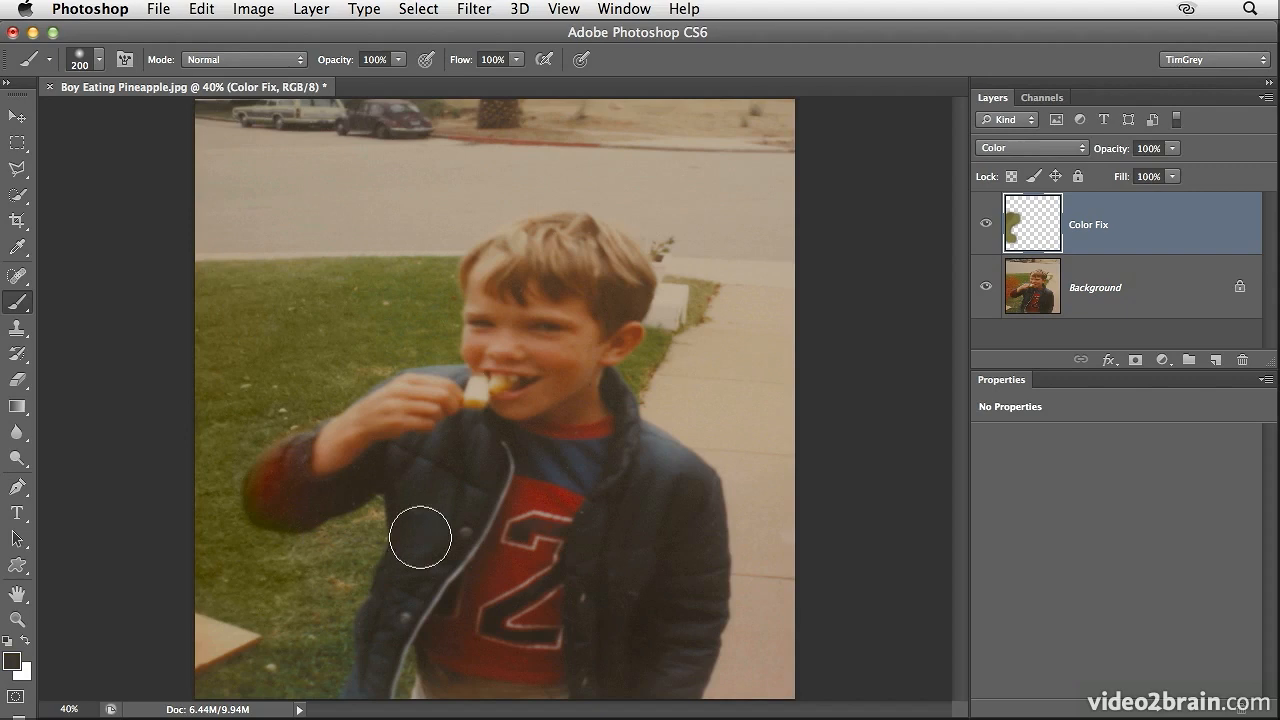
{"action": "mouse_move", "coordinate": [286, 477]}
{"action": "left_mouse_down"}
{"action": "mouse_move", "coordinate": [266, 491]}
{"action": "mouse_move", "coordinate": [277, 509]}
{"action": "mouse_move", "coordinate": [394, 514]}
{"action": "mouse_move", "coordinate": [446, 532]}
{"action": "left_mouse_up"}
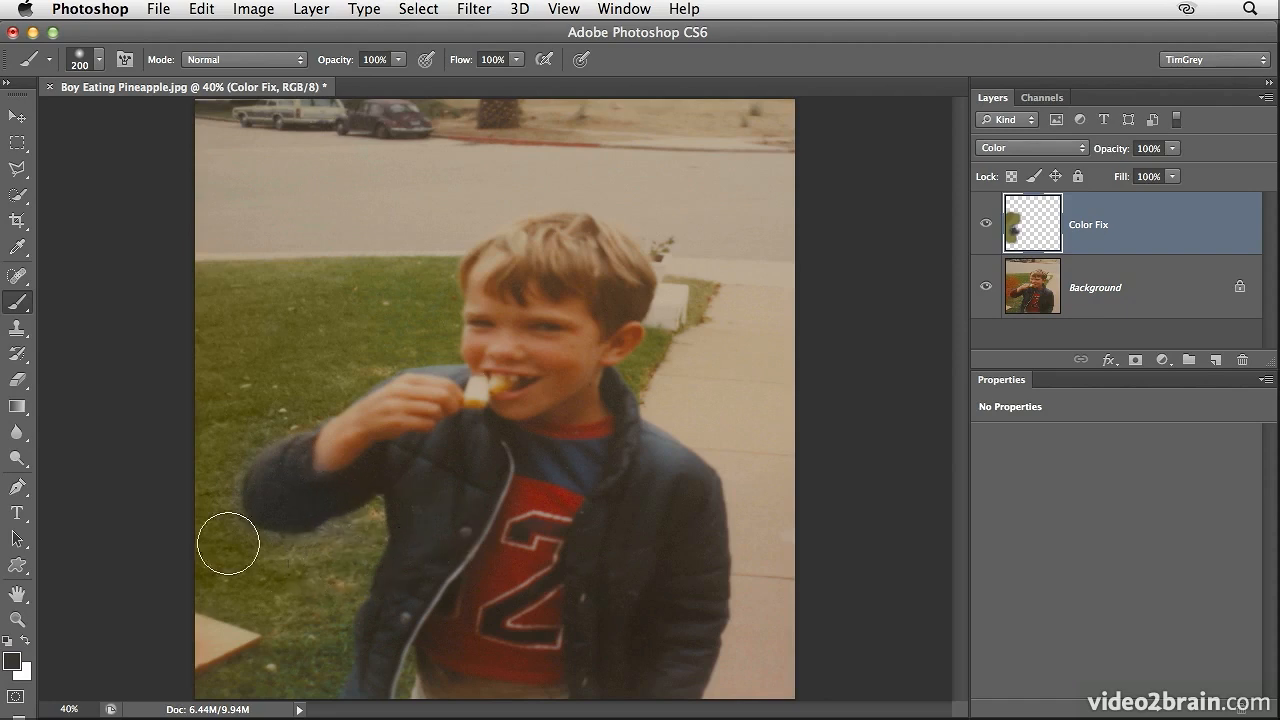
{"action": "left_click", "coordinate": [265, 561], "text": "alt"}
{"action": "mouse_move", "coordinate": [332, 560]}
{"action": "left_mouse_down"}
{"action": "mouse_move", "coordinate": [352, 548]}
{"action": "mouse_move", "coordinate": [287, 570]}
{"action": "mouse_move", "coordinate": [257, 563]}
{"action": "mouse_move", "coordinate": [212, 526]}
{"action": "mouse_move", "coordinate": [206, 477]}
{"action": "mouse_move", "coordinate": [248, 423]}
{"action": "left_mouse_up"}
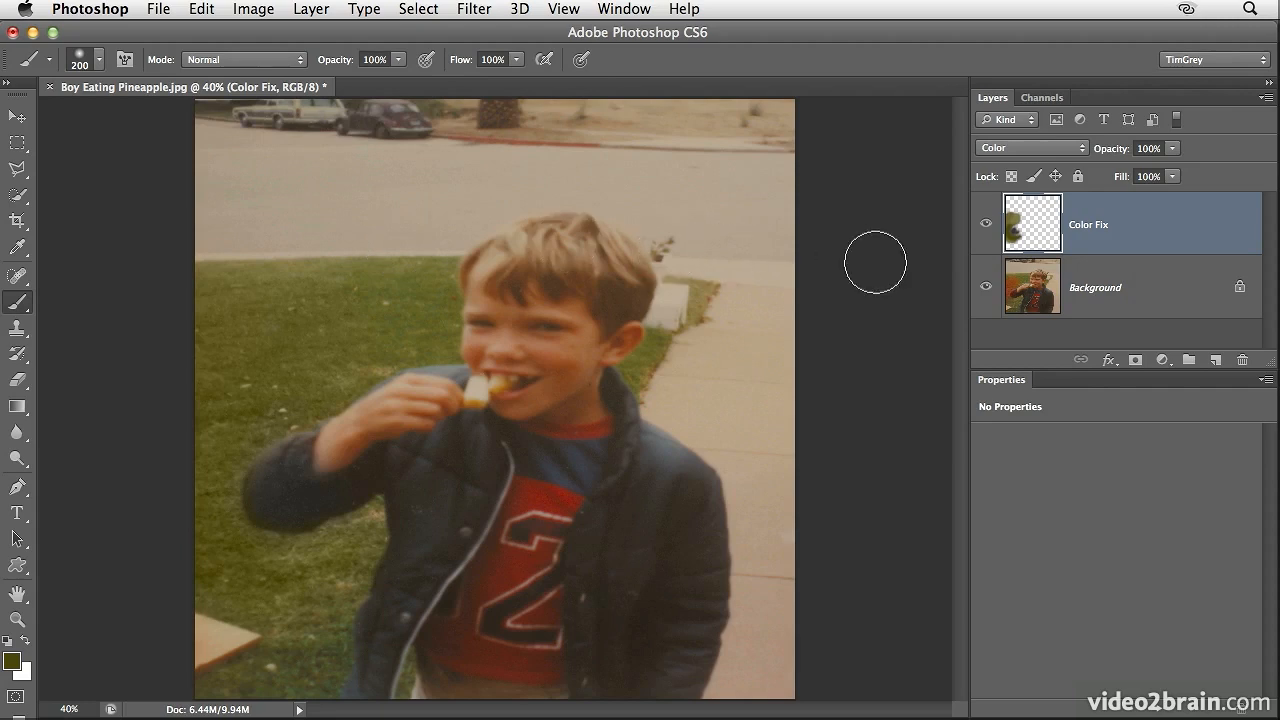
Hide and reshow the Background layer to inspect the paint alone, and toggle the Color Fix layer to compare before and after.
{"action": "left_click", "coordinate": [986, 288]}
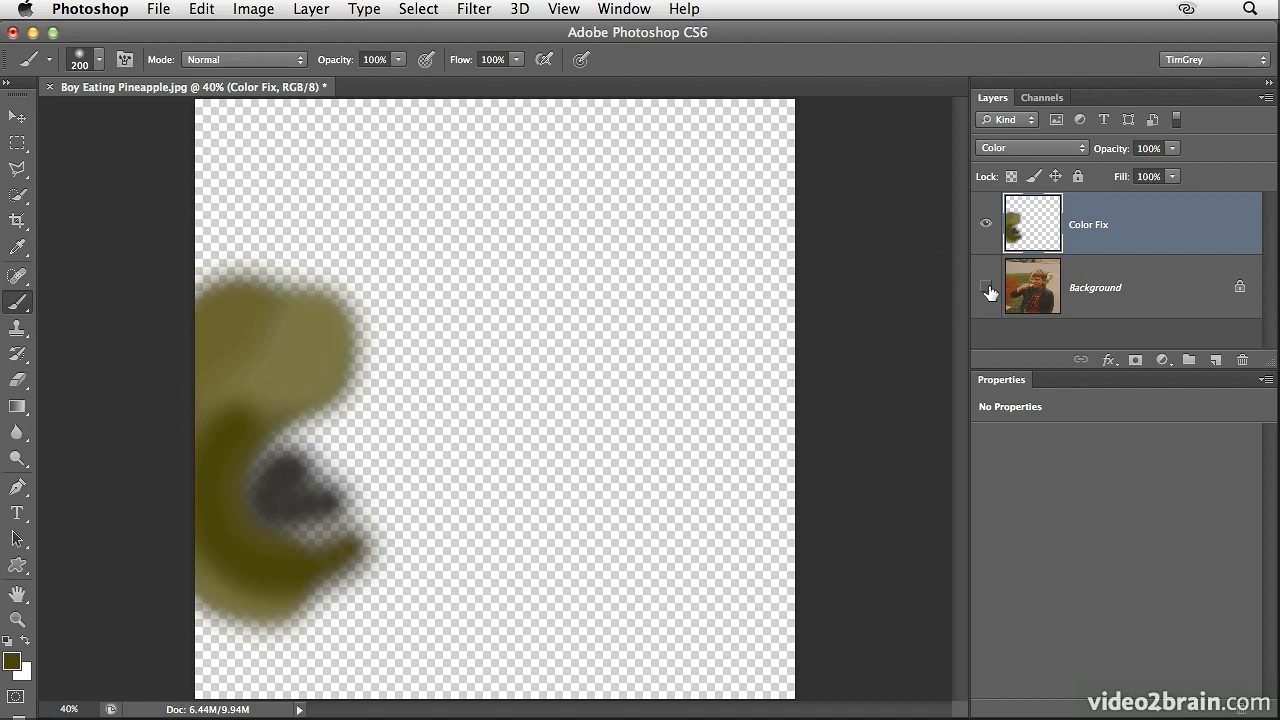
{"action": "left_click", "coordinate": [987, 289]}
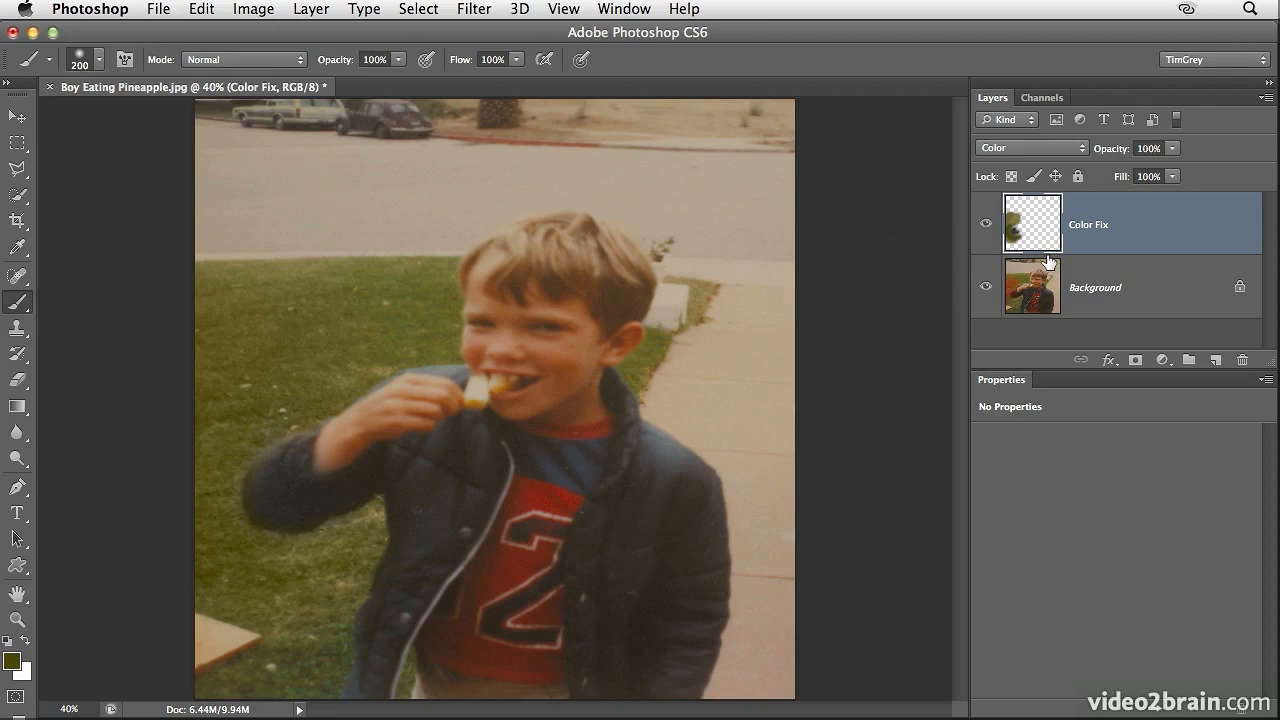
{"action": "left_click", "coordinate": [985, 225]}
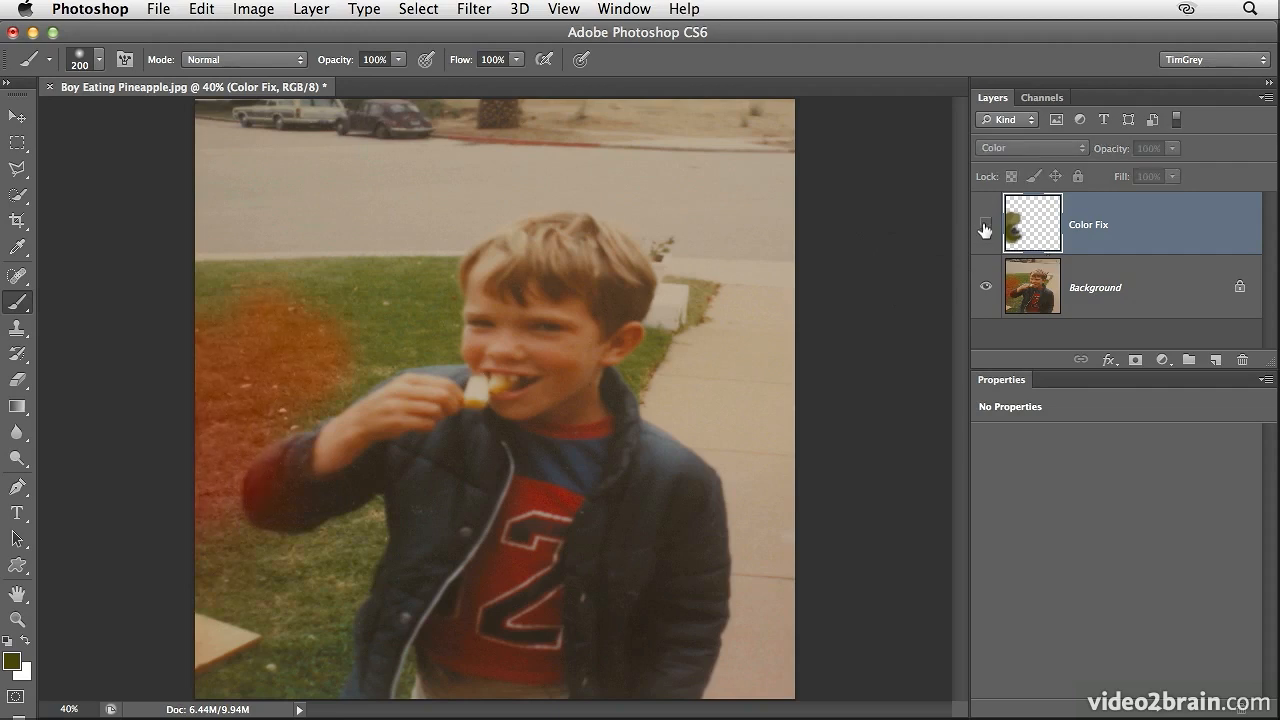
{"action": "left_click", "coordinate": [985, 227]}
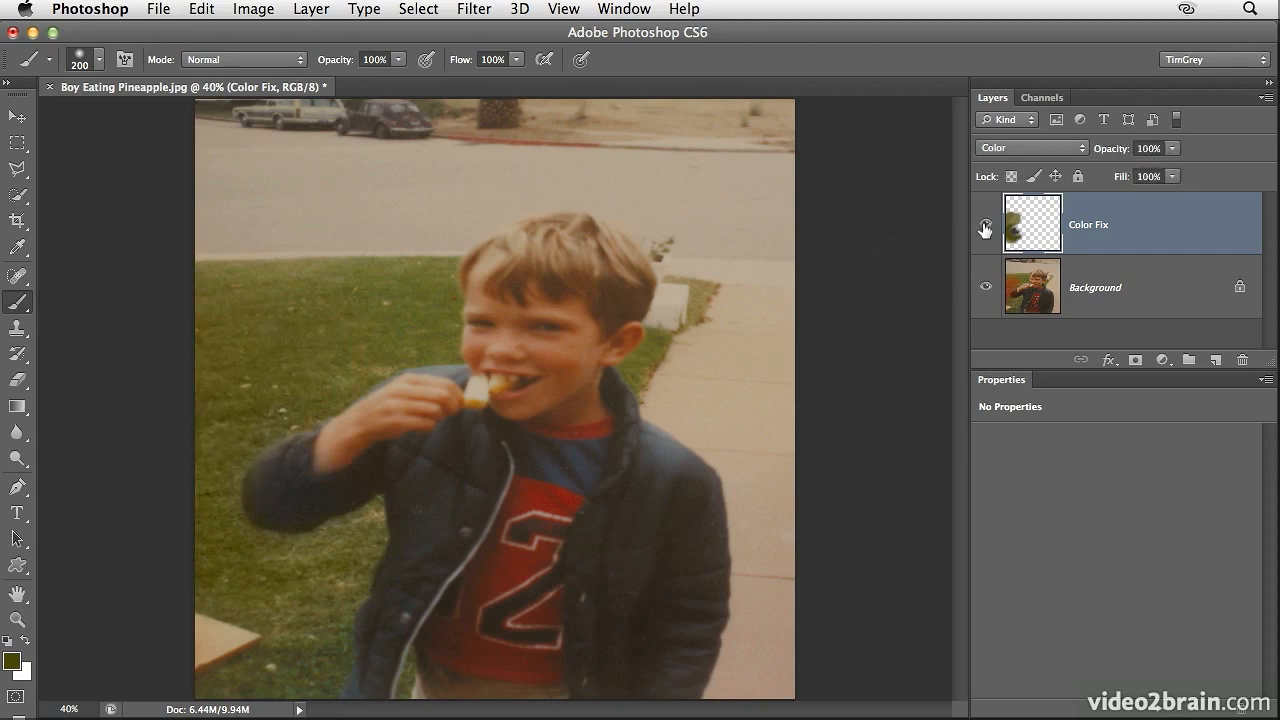